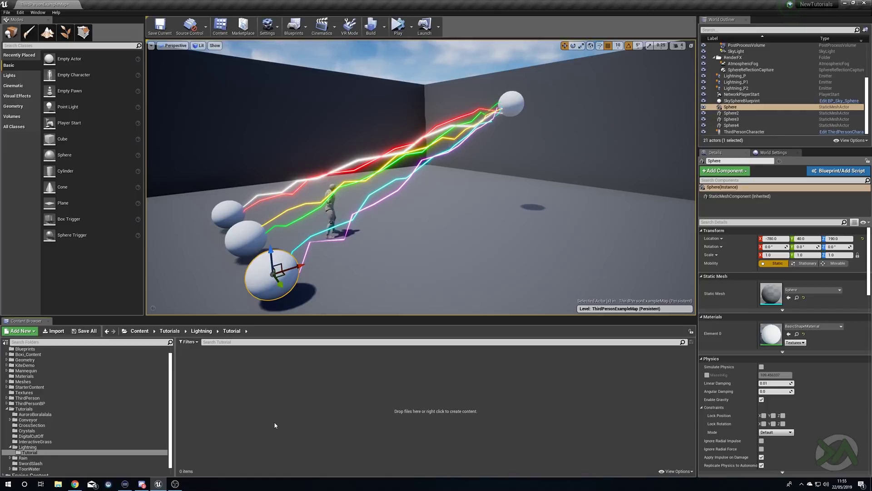
# Move the far sphere at the beams' shared end to 120, 0, 590 and the nearest sphere to X -760
pyautogui.moveTo(257, 281)
pyautogui.mouseDown(button='right')
pyautogui.moveTo(278, 285)
pyautogui.moveTo(264, 282)
pyautogui.mouseUp(button='right')
pyautogui.press('a')
pyautogui.press('d')
pyautogui.press('s')
pyautogui.press('w')
pyautogui.moveTo(390, 227); pyautogui.dragTo(385, 248, button='right')
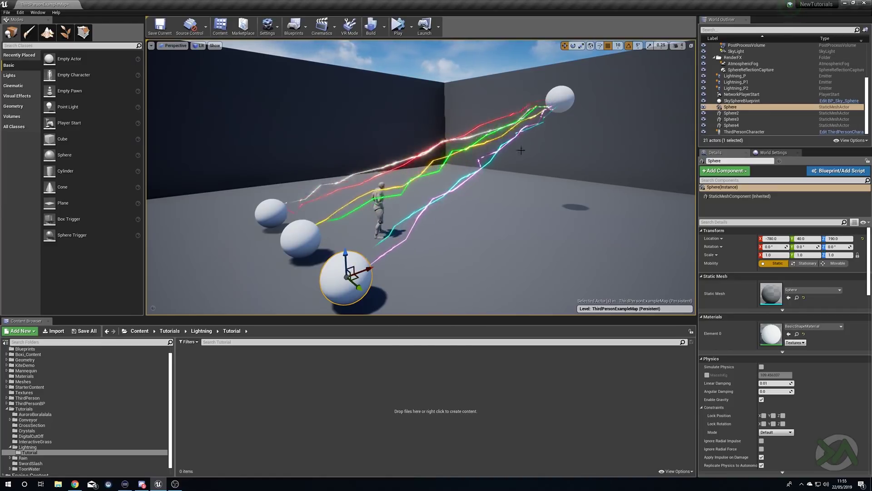
pyautogui.click(555, 99)
pyautogui.moveTo(581, 93); pyautogui.dragTo(417, 229)
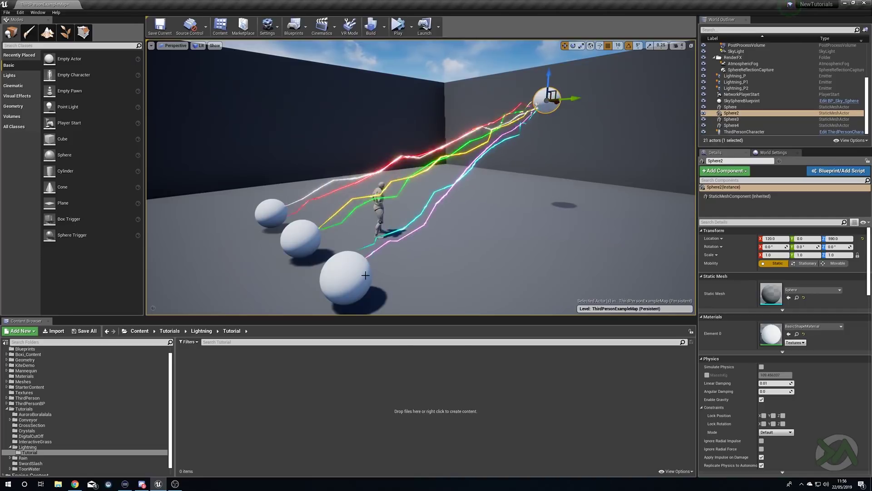
pyautogui.click(348, 281)
pyautogui.moveTo(369, 270)
pyautogui.mouseDown()
pyautogui.moveTo(561, 236)
pyautogui.moveTo(335, 283)
pyautogui.moveTo(482, 230)
pyautogui.moveTo(366, 284)
pyautogui.moveTo(431, 257)
pyautogui.moveTo(379, 272)
pyautogui.mouseUp()
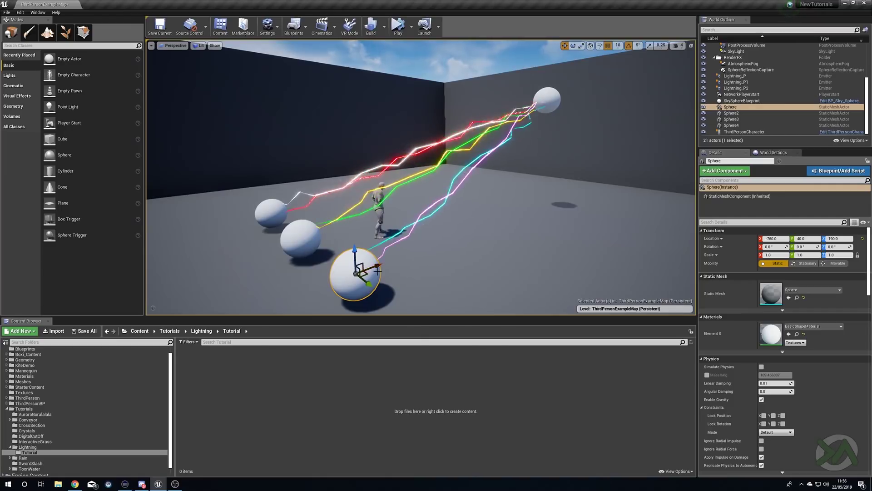
# Show the editor icons in the level view and delete the four spheres
pyautogui.press('g')
pyautogui.click(540, 105)
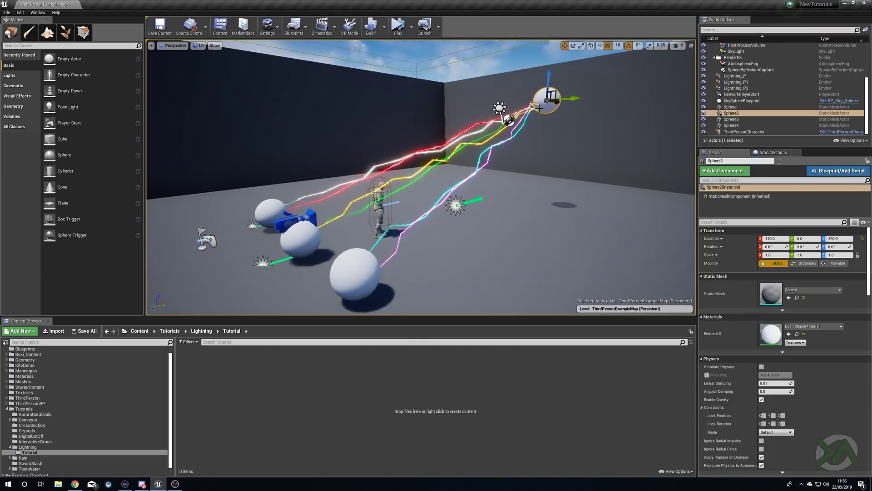
pyautogui.press('Delete')
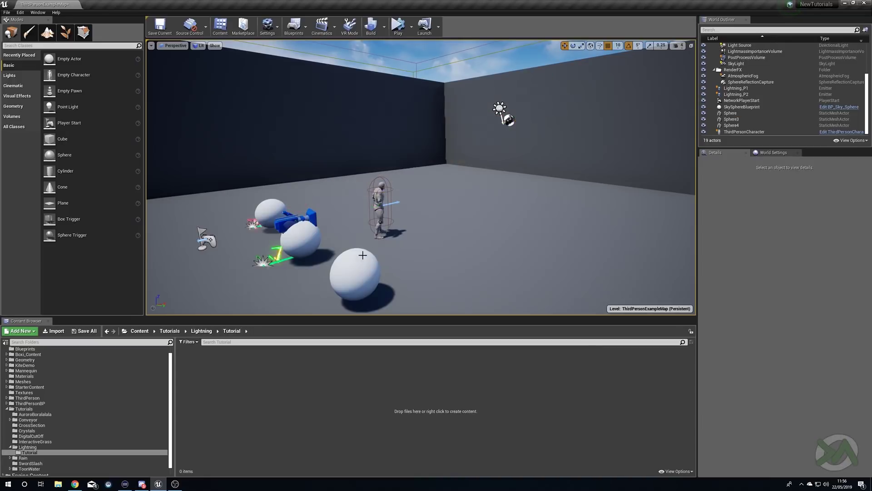
pyautogui.click(355, 274)
pyautogui.press('Delete')
pyautogui.click(301, 241)
pyautogui.press('Delete')
pyautogui.click(270, 211)
pyautogui.press('Delete')
# Delete the remaining lightning emitters, Lightning_P1 and Lightning_P2, from the level
pyautogui.click(263, 261)
pyautogui.press('Delete')
pyautogui.moveTo(264, 247)
pyautogui.mouseDown(button='right')
pyautogui.moveTo(256, 247)
pyautogui.moveTo(278, 249)
pyautogui.mouseUp(button='right')
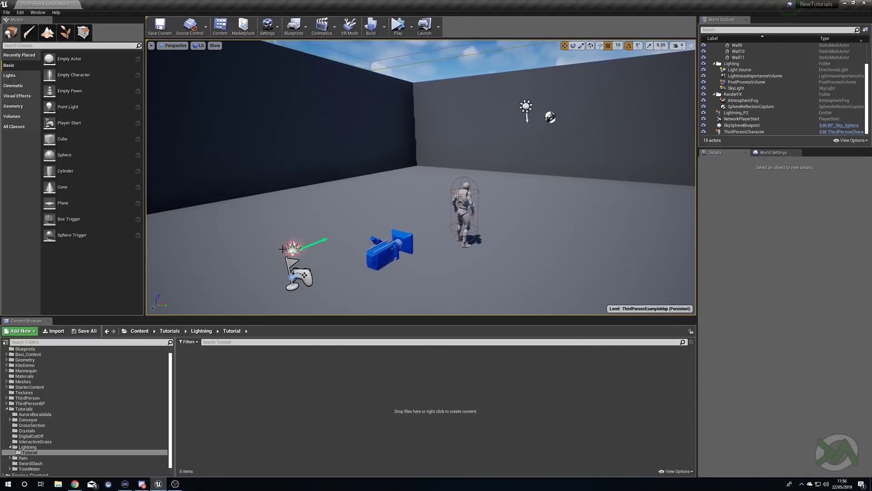
pyautogui.click(291, 249)
pyautogui.press('Delete')
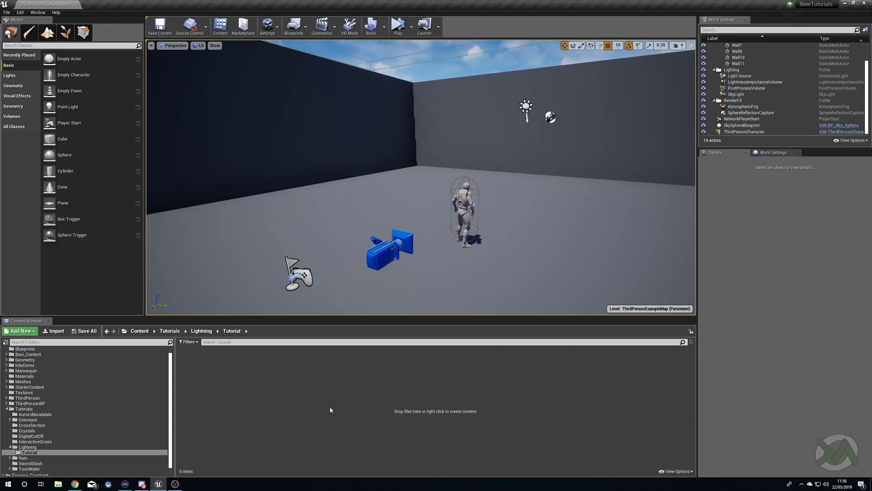
# Create a material named Lightning_M in the Tutorial folder and open it for editing
pyautogui.rightClick(281, 387)
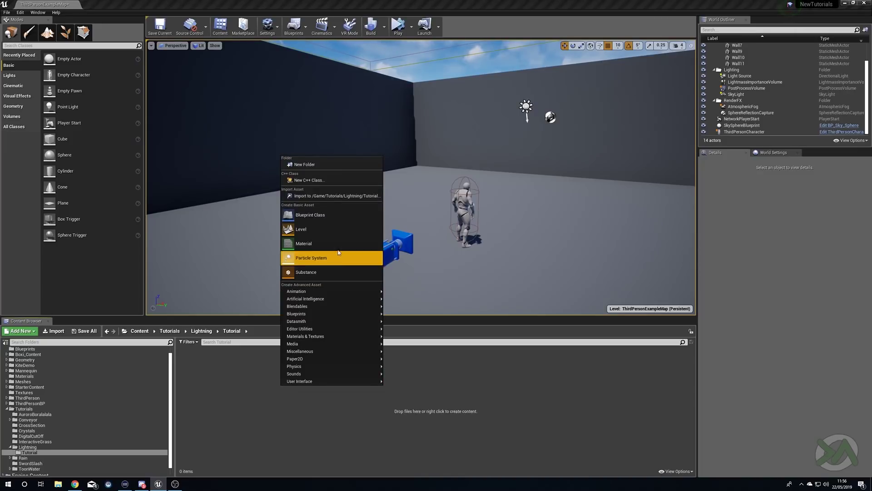
pyautogui.click(303, 243)
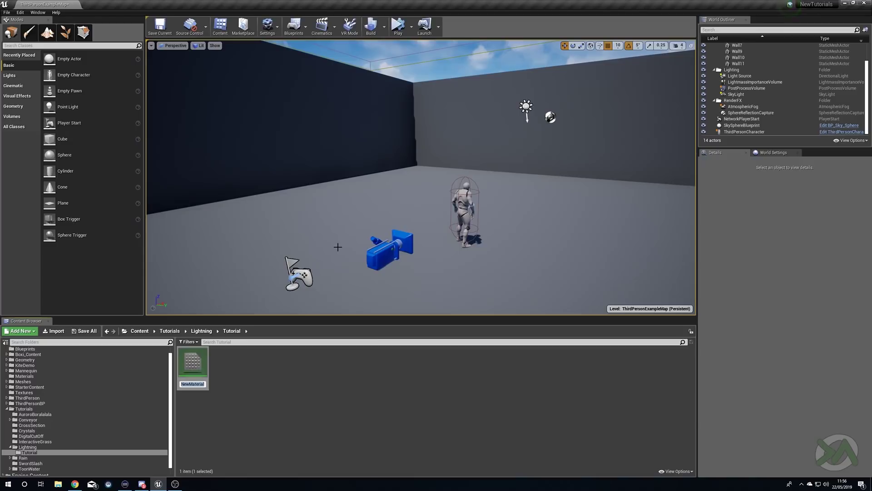
pyautogui.write('Lightning_M')
pyautogui.press('Return')
pyautogui.doubleClick(192, 365)
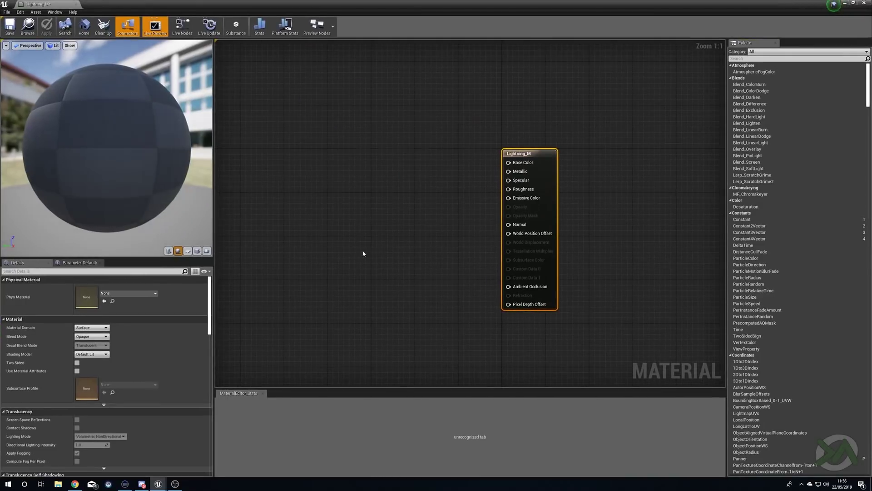
# Set the material's blend mode to Translucent and its shading model to Unlit
pyautogui.click(91, 336)
pyautogui.click(107, 351)
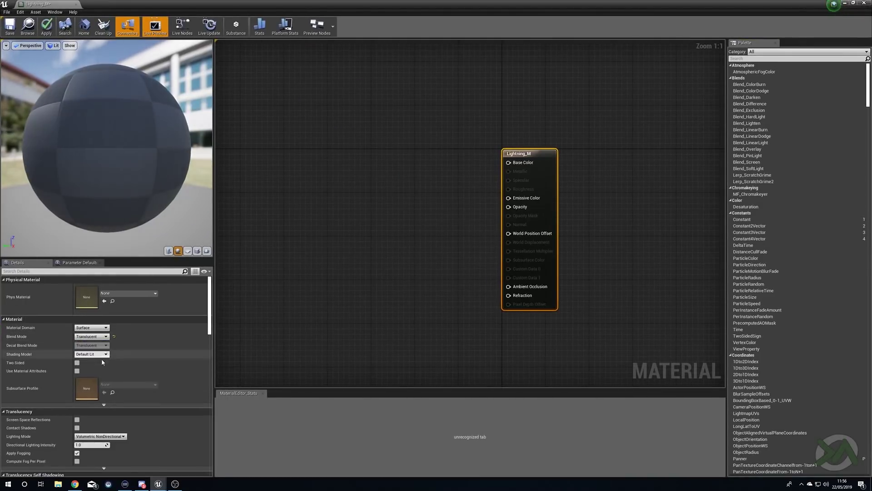
pyautogui.click(96, 357)
pyautogui.click(91, 362)
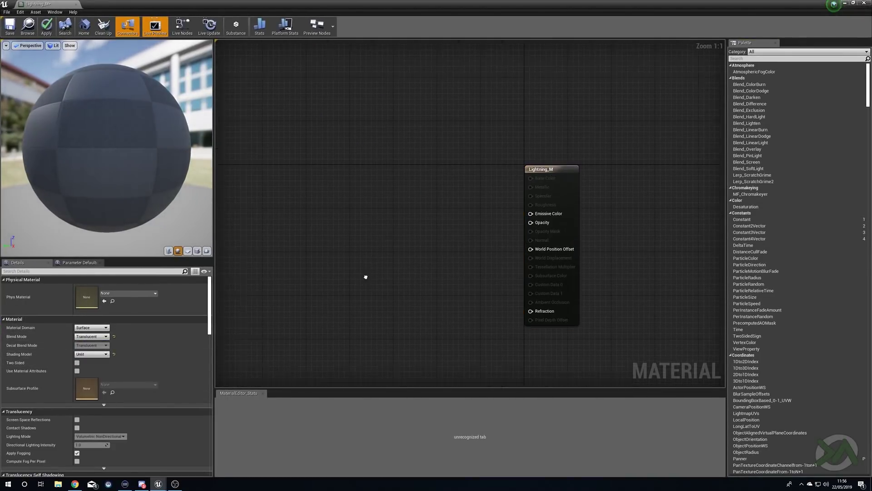
# Add a Particle Color node and connect its combined colour output to the material's Emissive Color
pyautogui.rightClick(413, 191)
pyautogui.write('par')
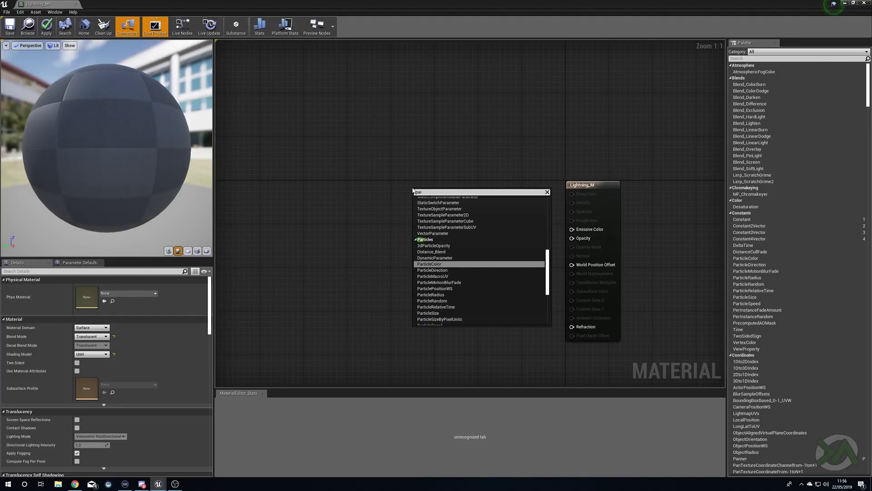
pyautogui.press('Return')
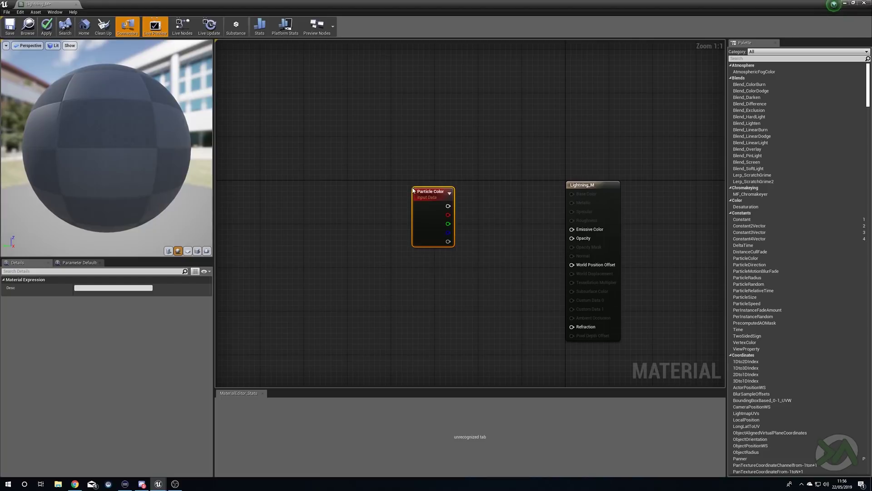
pyautogui.moveTo(448, 206); pyautogui.dragTo(587, 233)
pyautogui.moveTo(427, 230); pyautogui.dragTo(340, 206)
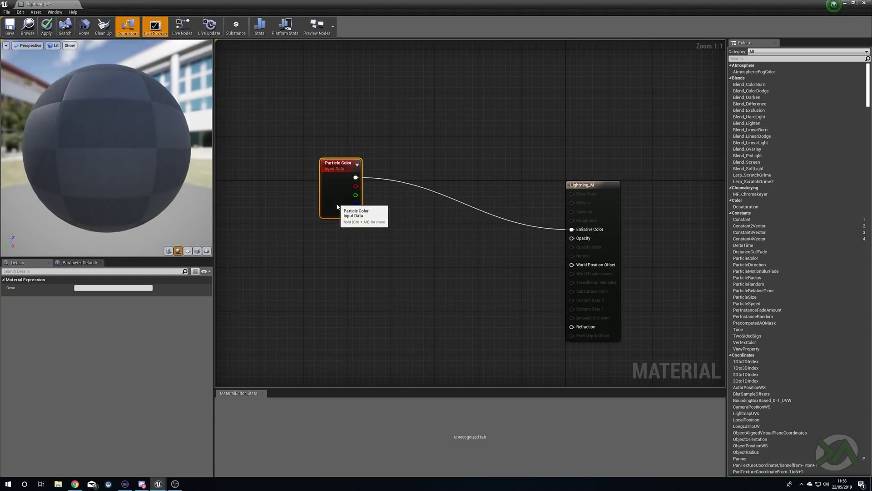
# Add a RadialGradientExponential node below the Particle Color node
pyautogui.rightClick(336, 291)
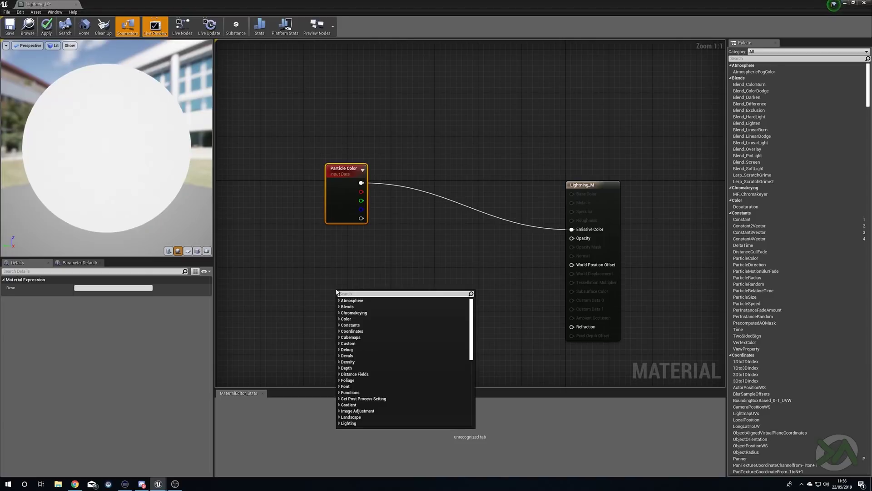
pyautogui.write('radial')
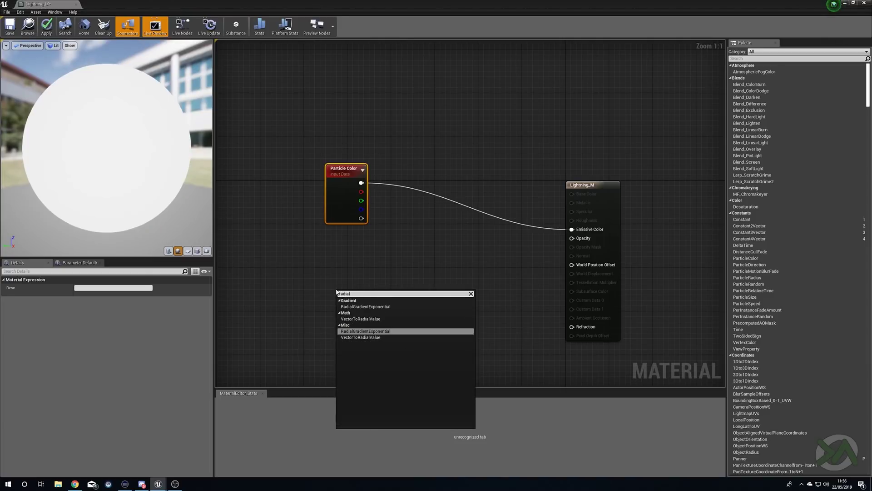
pyautogui.press('Return')
pyautogui.moveTo(370, 293); pyautogui.dragTo(302, 283)
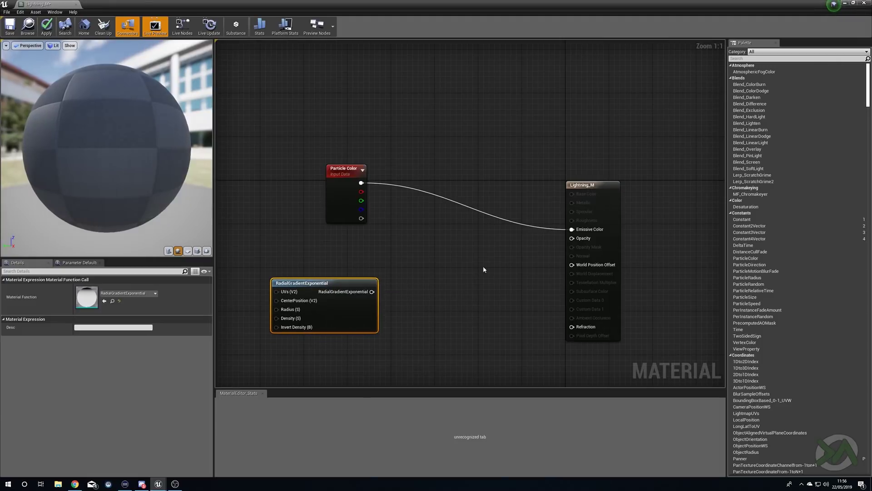
# Add a Multiply node fed by Particle Color's alpha in A and the RadialGradientExponential output in B
pyautogui.click(437, 264)
pyautogui.moveTo(360, 219); pyautogui.dragTo(442, 277)
pyautogui.moveTo(372, 292); pyautogui.dragTo(451, 267)
pyautogui.moveTo(344, 284); pyautogui.dragTo(355, 273)
pyautogui.moveTo(449, 264); pyautogui.dragTo(450, 258)
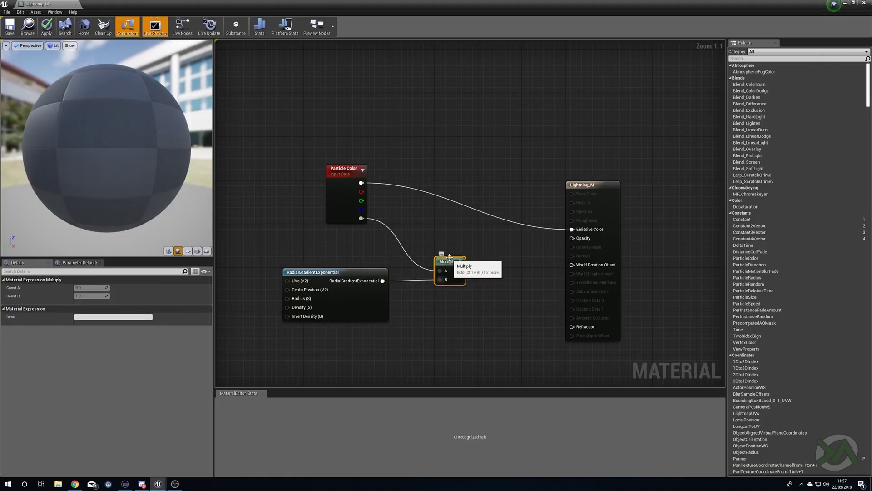
# Connect the Multiply result to the material's Opacity, apply the changes and close the material
pyautogui.moveTo(460, 271); pyautogui.dragTo(572, 238)
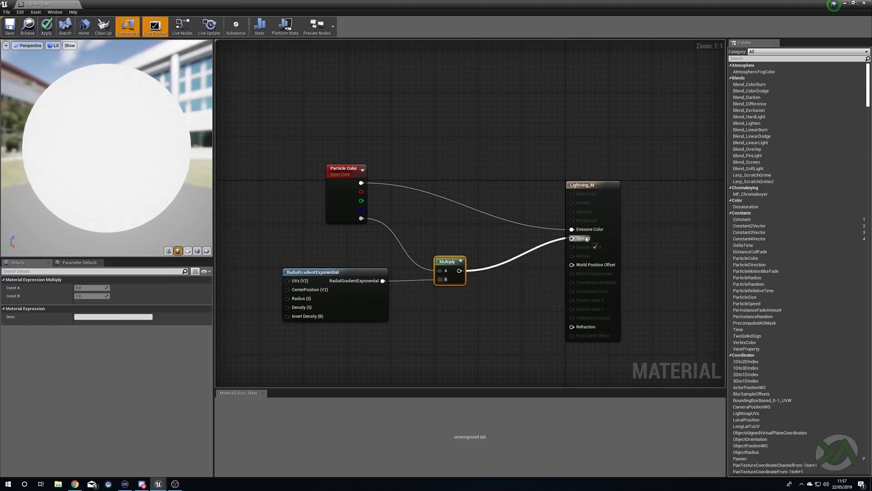
pyautogui.click(46, 26)
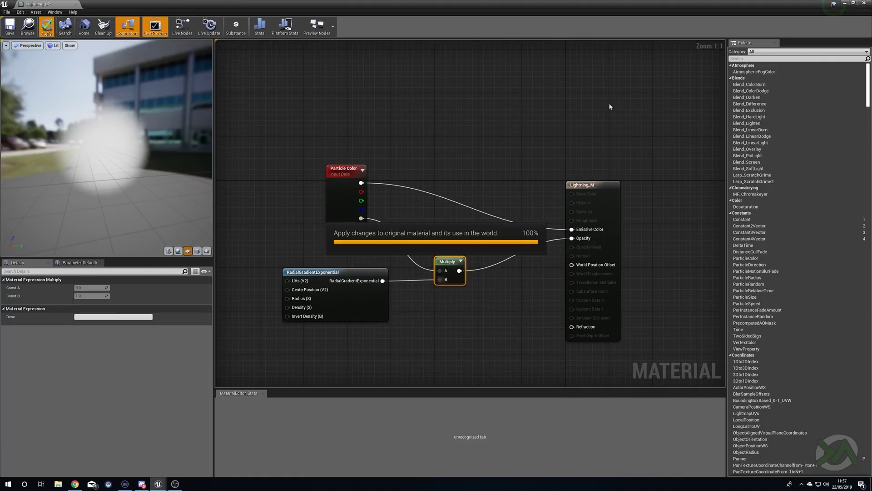
pyautogui.click(864, 3)
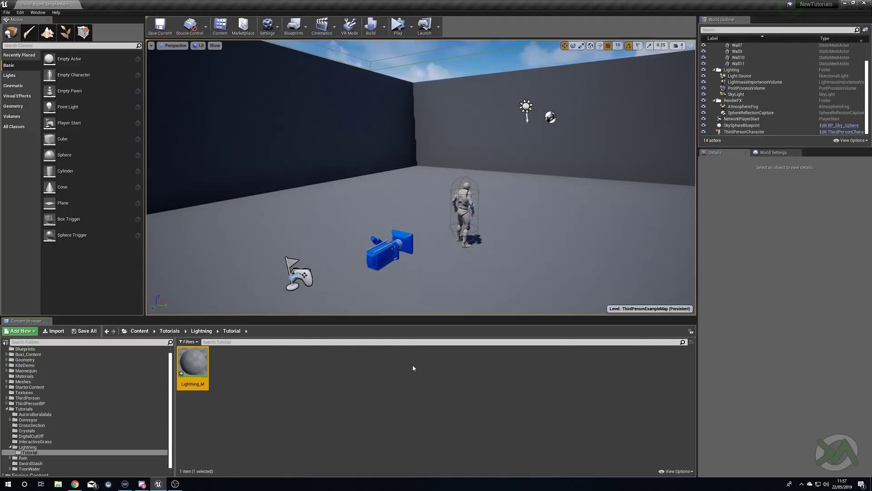
# Create a particle system named Lightning_P in the Tutorial folder and open it for editing
pyautogui.rightClick(253, 389)
pyautogui.click(291, 259)
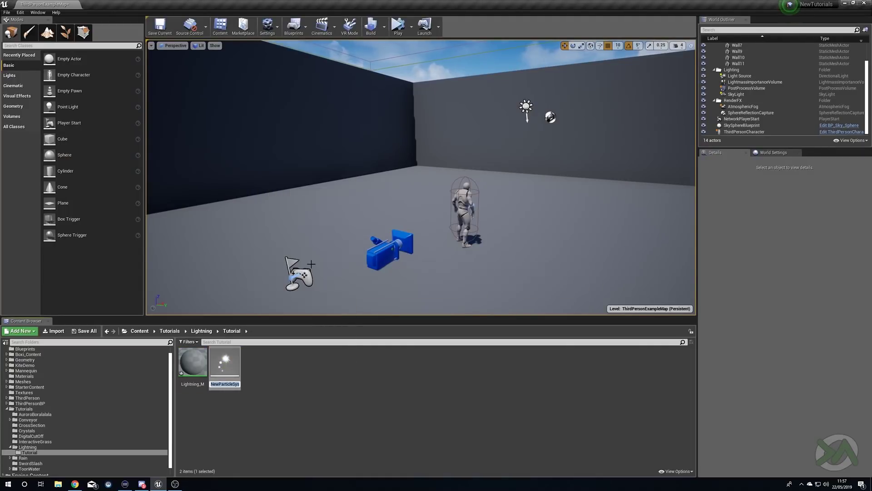
pyautogui.write('Lightning_P')
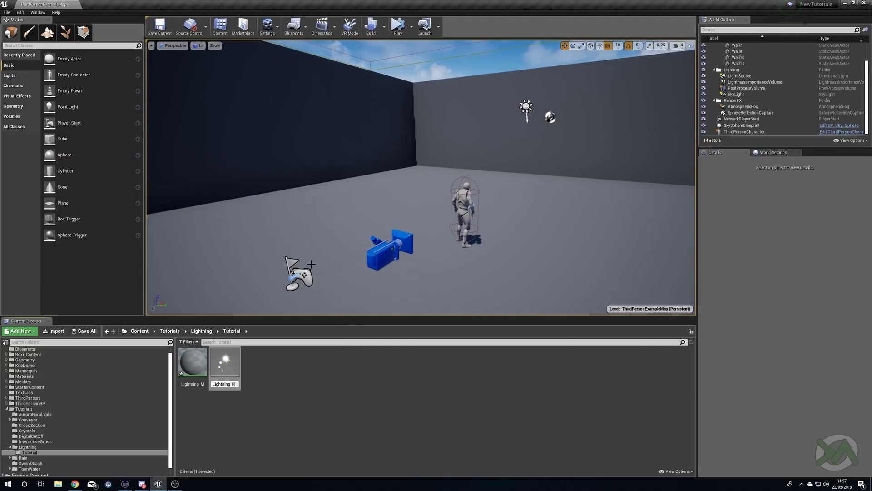
pyautogui.press('Return')
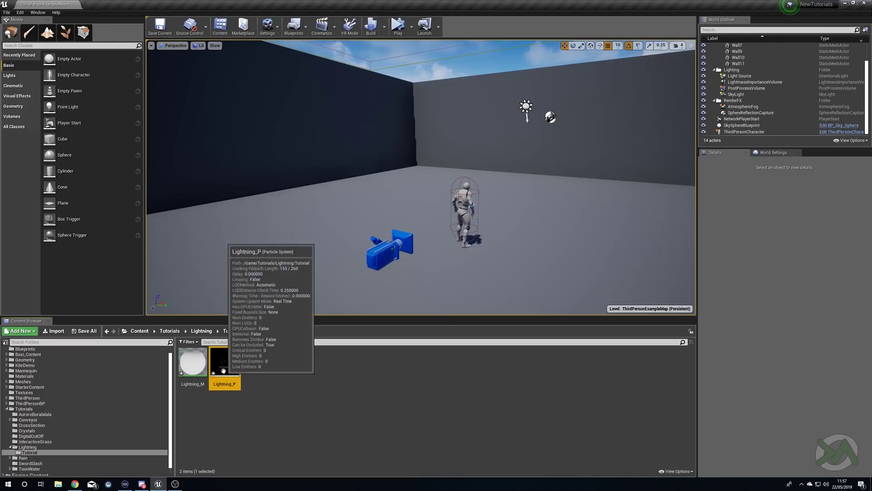
pyautogui.doubleClick(225, 370)
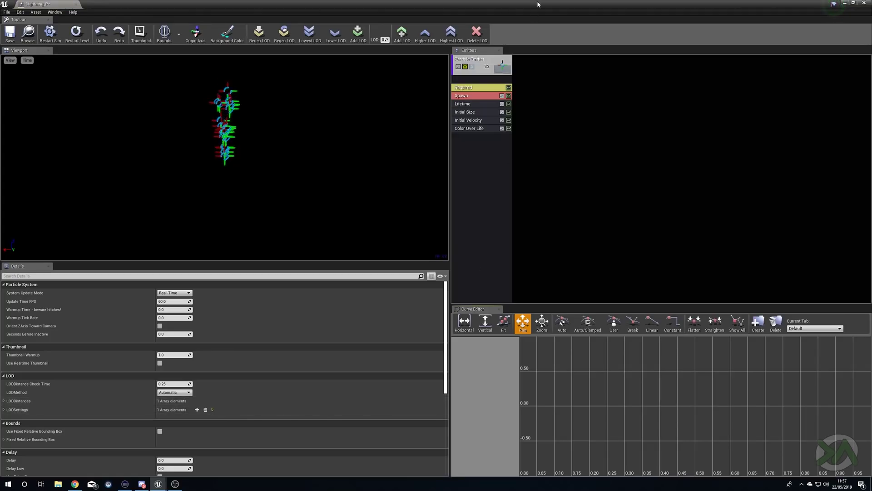
# Assign Lightning_M as the material in the particle emitter's Required module
pyautogui.moveTo(485, 4); pyautogui.dragTo(492, 154)
pyautogui.click(526, 243)
pyautogui.moveTo(192, 363); pyautogui.dragTo(466, 337)
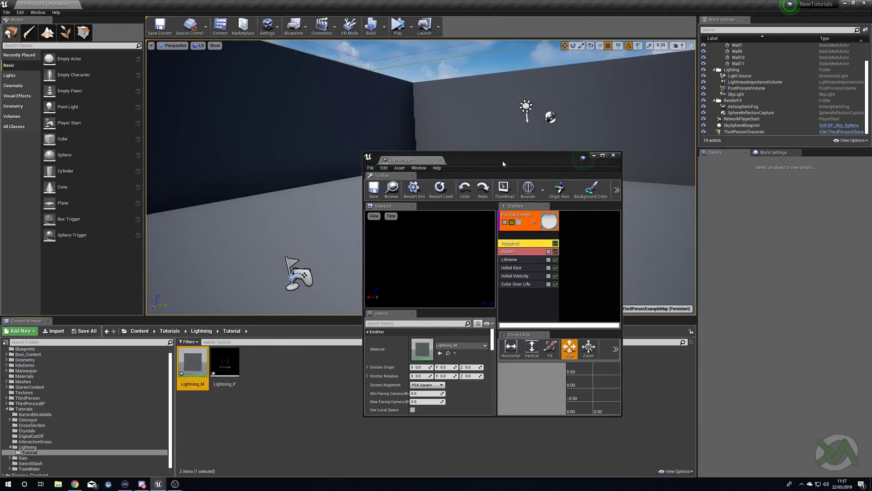
pyautogui.moveTo(504, 163); pyautogui.dragTo(594, 183)
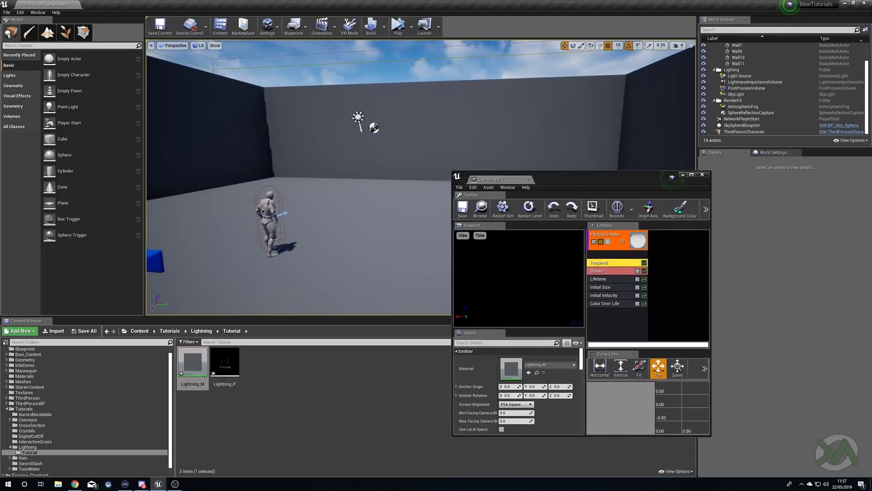
# Place the Lightning_P particle system in the level near the character and focus the view on it
pyautogui.moveTo(234, 364); pyautogui.dragTo(340, 245)
pyautogui.press('f')
pyautogui.moveTo(364, 270)
pyautogui.mouseDown(button='right')
pyautogui.moveTo(325, 256)
pyautogui.moveTo(364, 270)
pyautogui.mouseUp(button='right')
pyautogui.moveTo(553, 178); pyautogui.dragTo(599, 162)
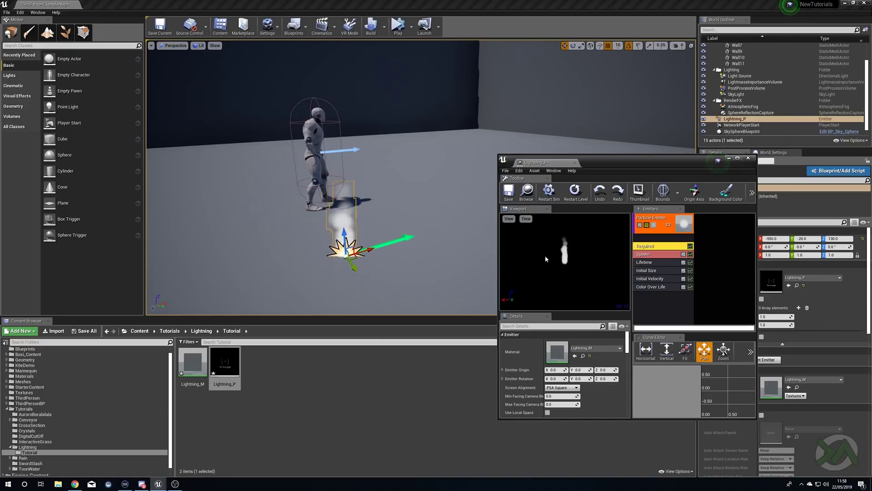
# Add a Beam Data type module to the particle emitter and show its settings
pyautogui.doubleClick(629, 160)
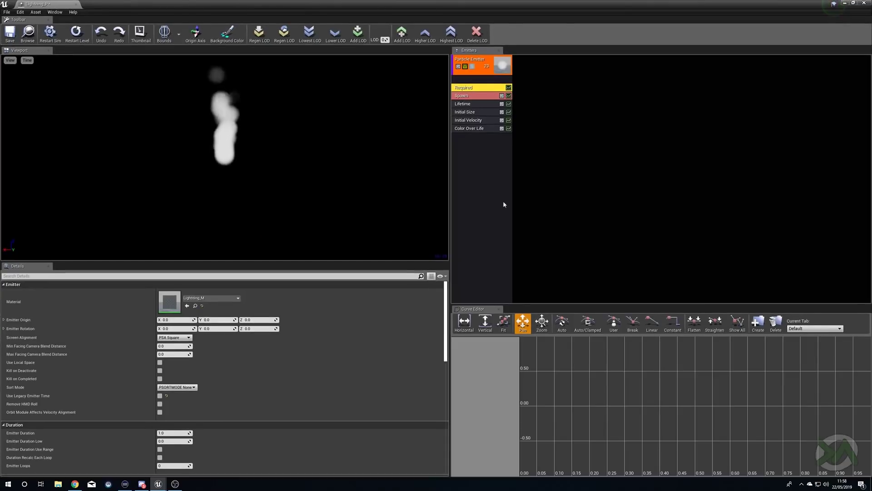
pyautogui.rightClick(475, 151)
pyautogui.moveTo(498, 173)
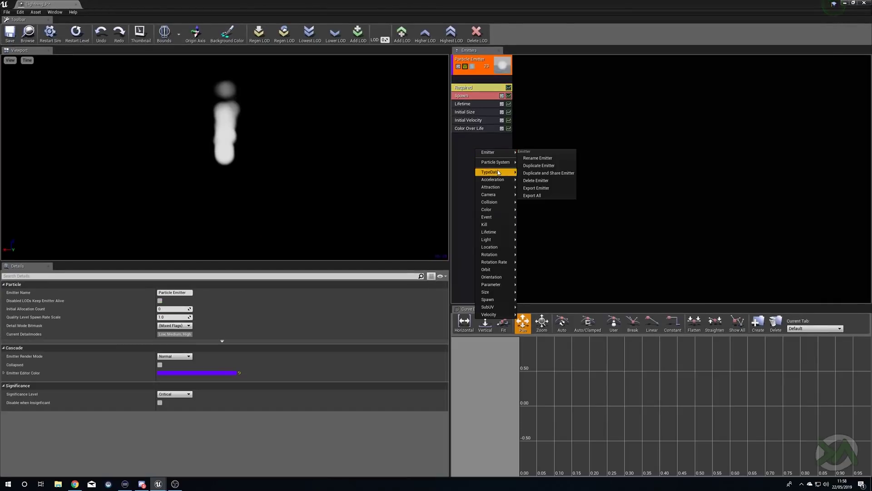
pyautogui.click(555, 186)
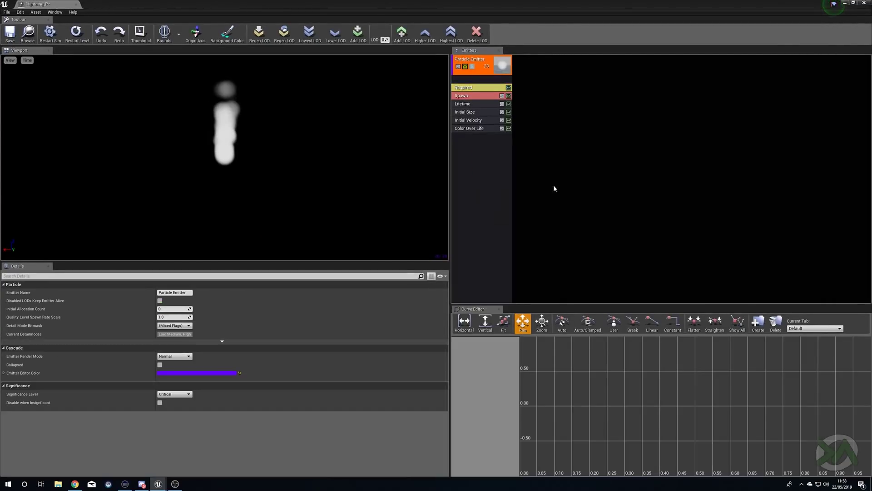
pyautogui.click(473, 80)
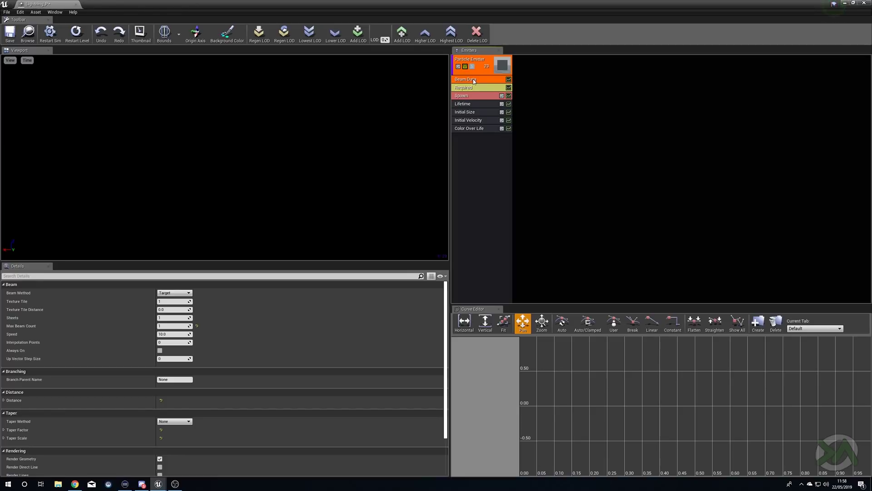
# Move the particle editor clear of the level view and examine the placed Lightning_P emitter up close
pyautogui.moveTo(391, 118); pyautogui.dragTo(354, 132)
pyautogui.moveTo(400, 4); pyautogui.dragTo(461, 214)
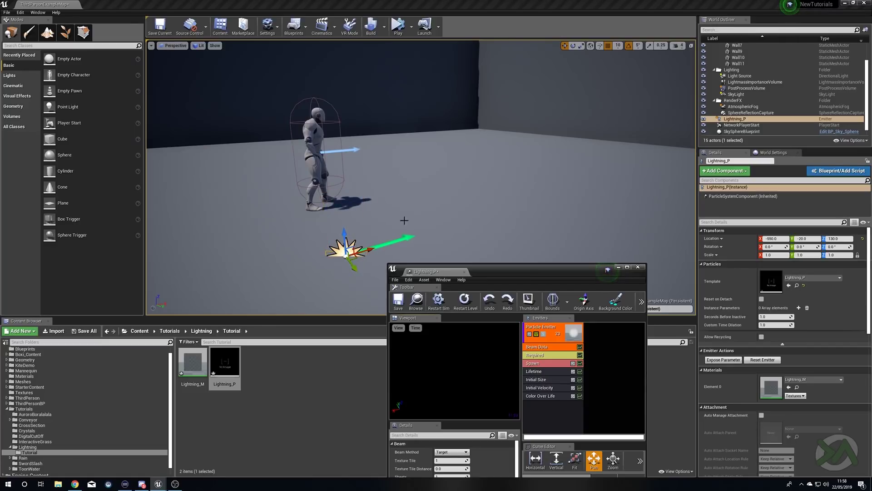
pyautogui.moveTo(361, 213); pyautogui.dragTo(306, 241, button='right')
pyautogui.press('w')
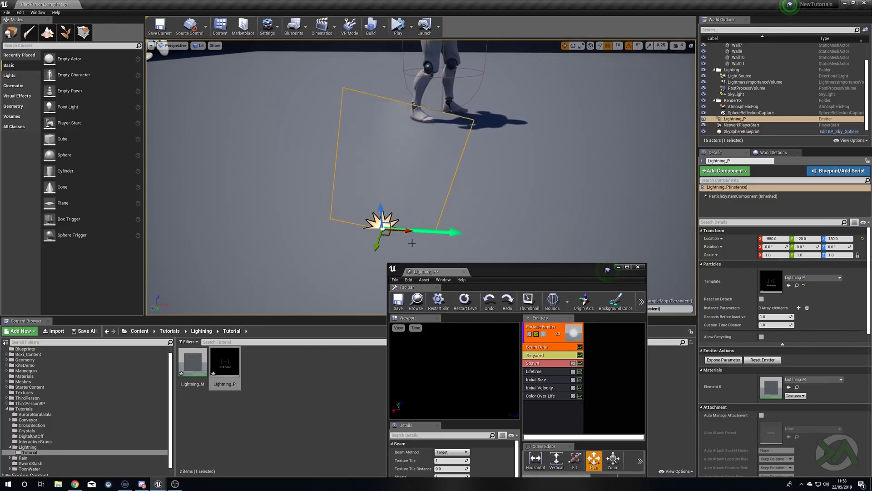
# Delete the Color Over Life module from the particle emitter and add an Initial Color module in its place
pyautogui.click(540, 396)
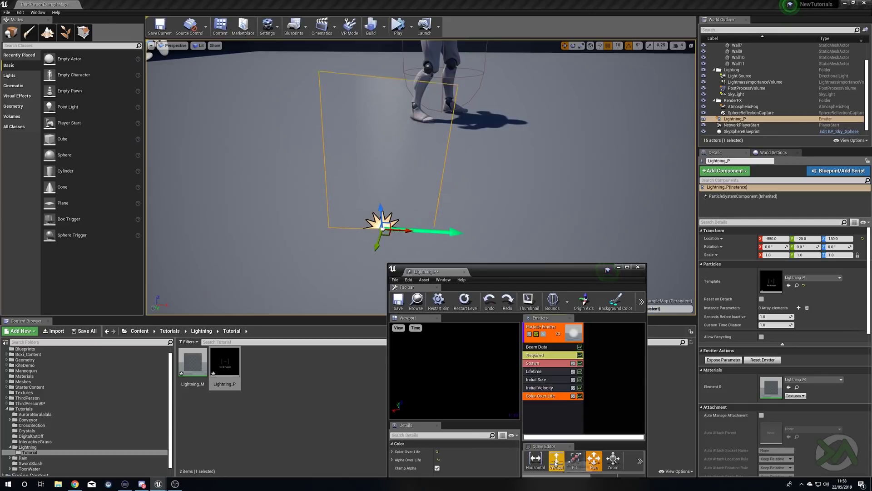
pyautogui.press('Delete')
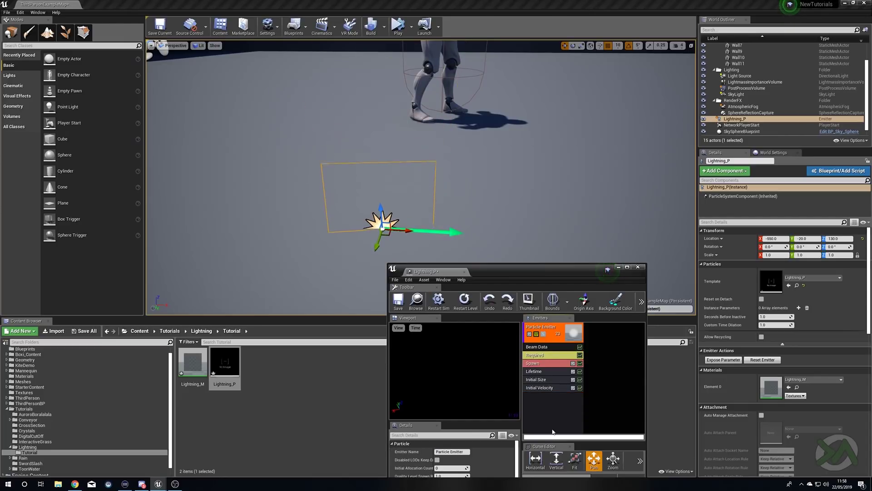
pyautogui.rightClick(551, 412)
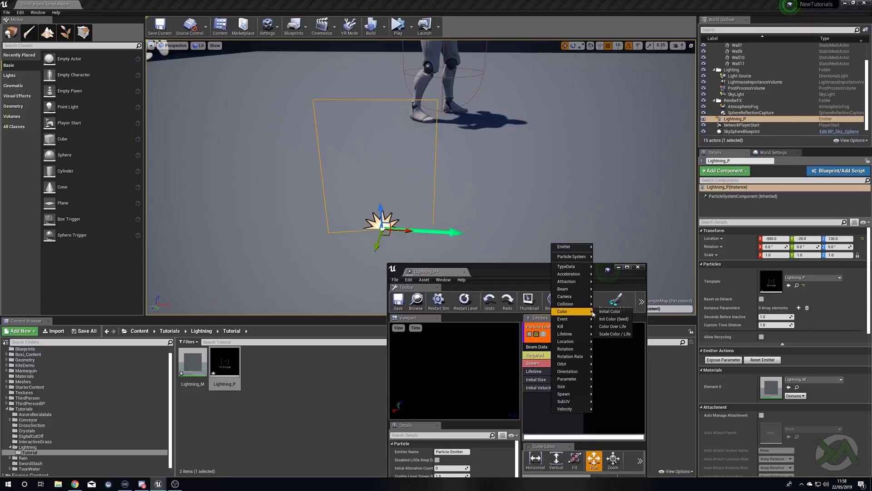
pyautogui.click(610, 312)
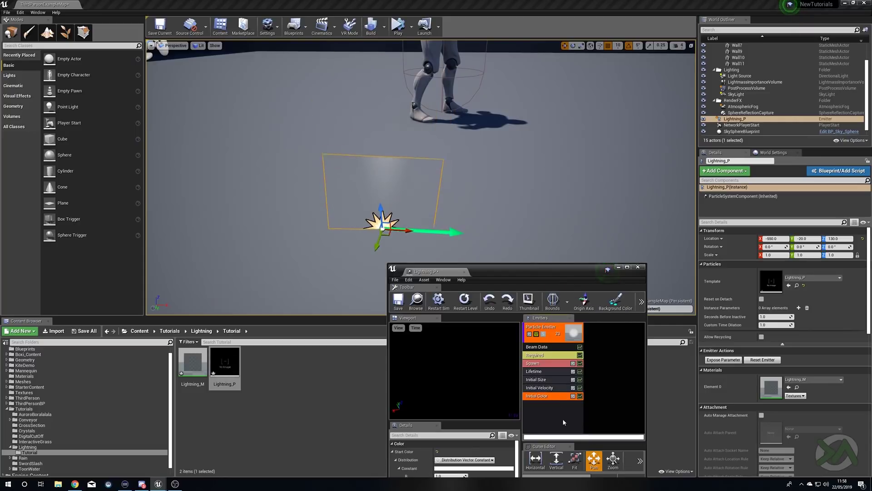
# Set the Initial Color module's start colour to fully saturated cyan with a brightness value of 20 for a glow
pyautogui.moveTo(480, 253); pyautogui.dragTo(489, 229, button='right')
pyautogui.press('s')
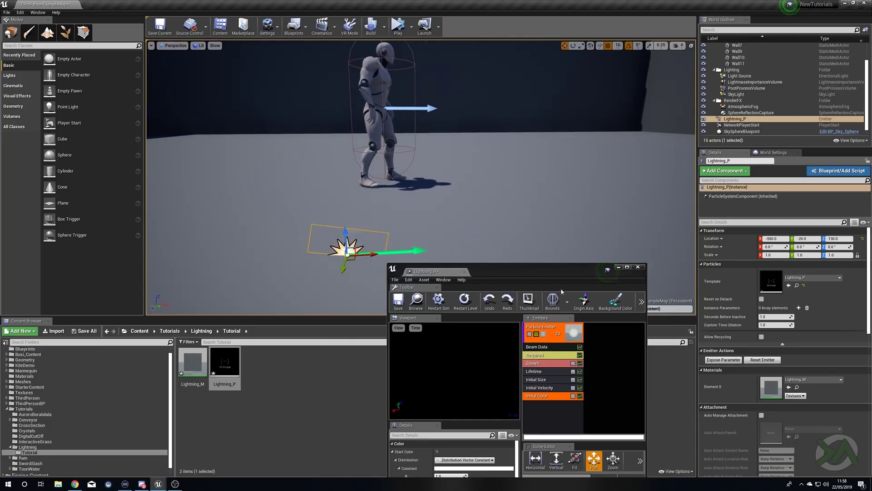
pyautogui.moveTo(570, 271); pyautogui.dragTo(635, 157)
pyautogui.click(543, 354)
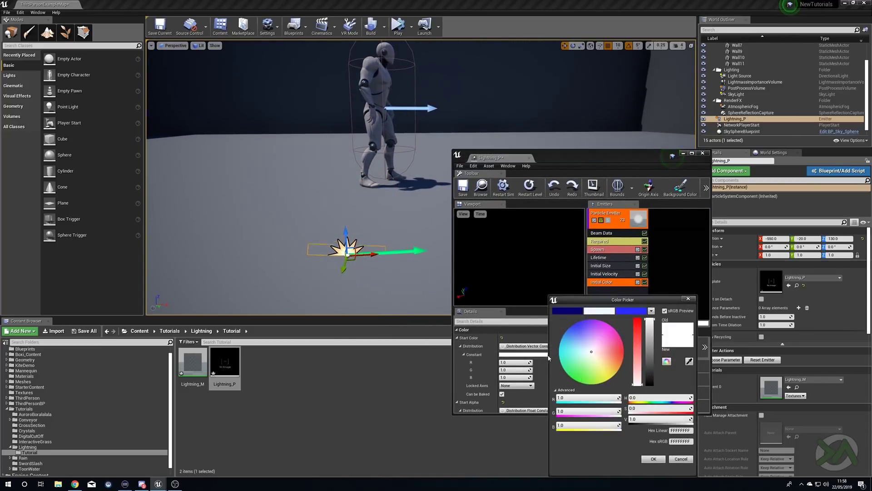
pyautogui.moveTo(593, 354); pyautogui.dragTo(559, 353)
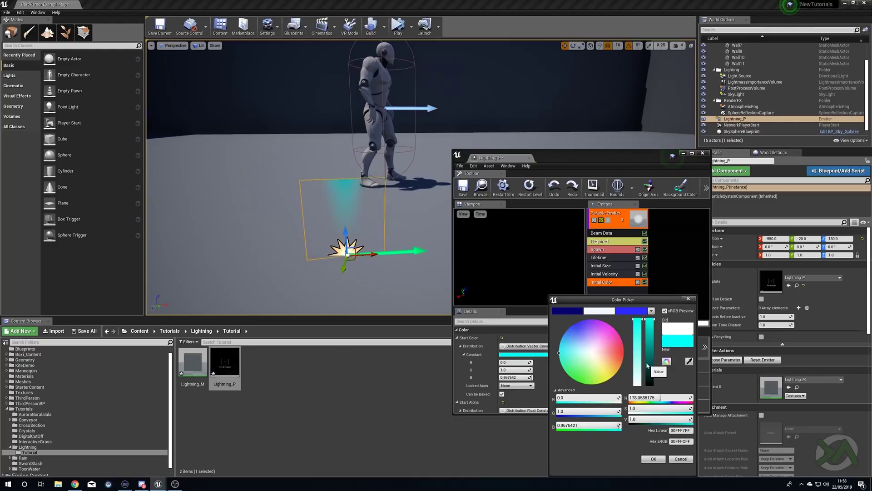
pyautogui.click(656, 419)
pyautogui.write('20')
pyautogui.press('Return')
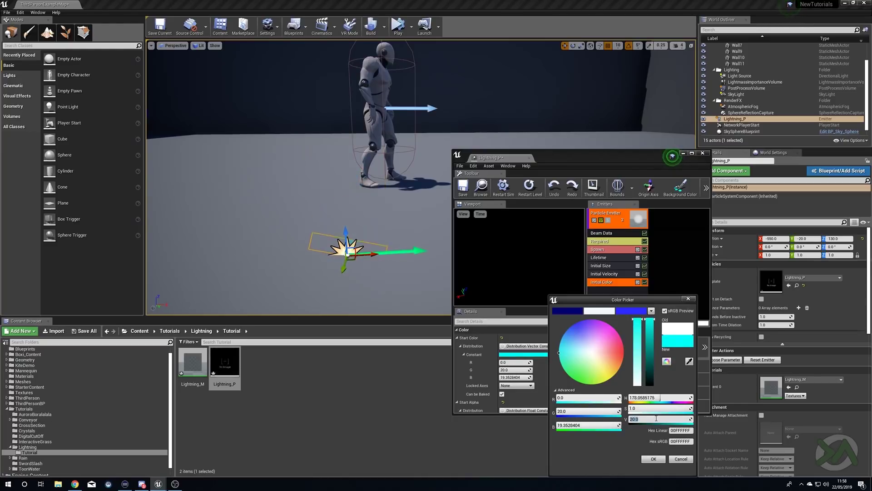
pyautogui.click(653, 459)
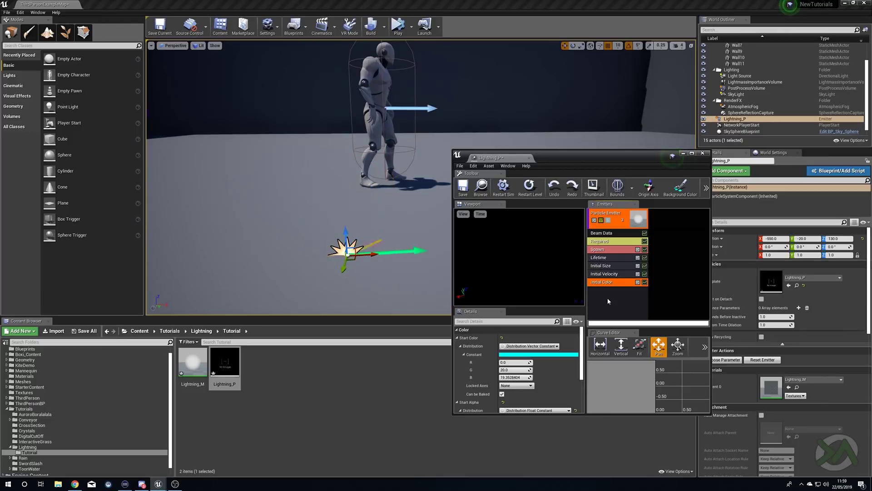
# Enlarge the particle editor and add beam Source and Target modules to the particle emitter
pyautogui.click(609, 232)
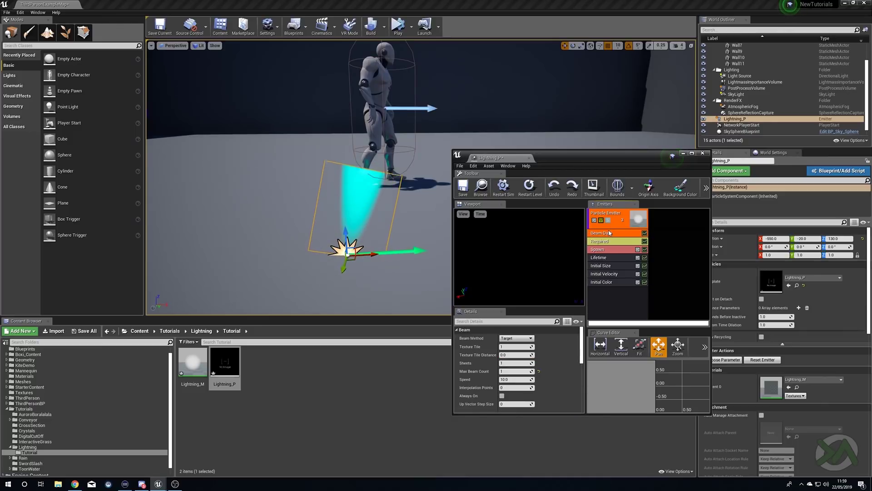
pyautogui.click(617, 288)
pyautogui.doubleClick(594, 160)
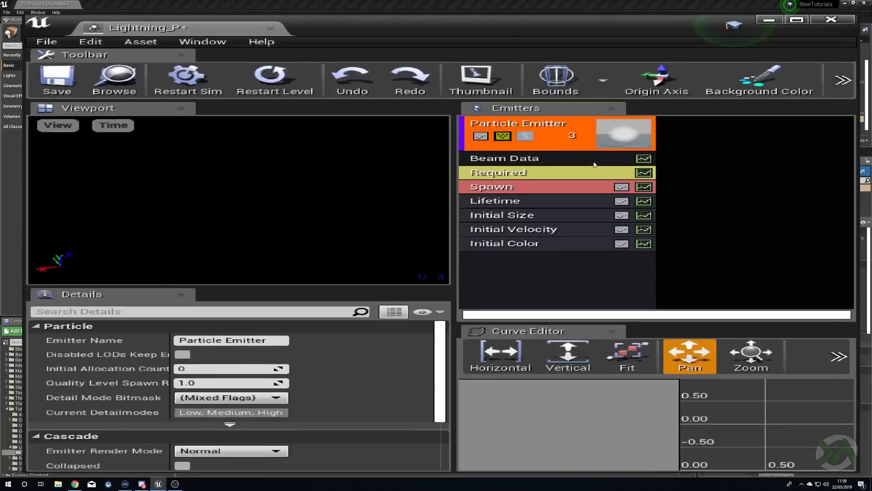
pyautogui.rightClick(471, 159)
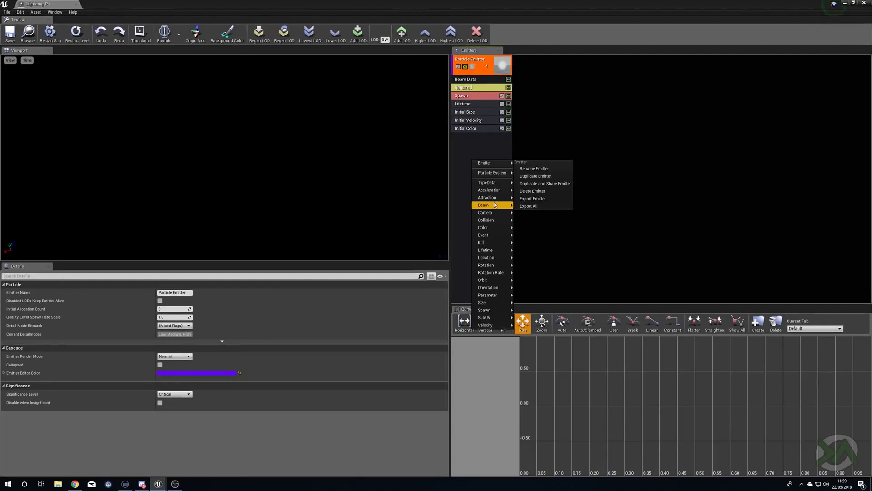
pyautogui.moveTo(495, 205)
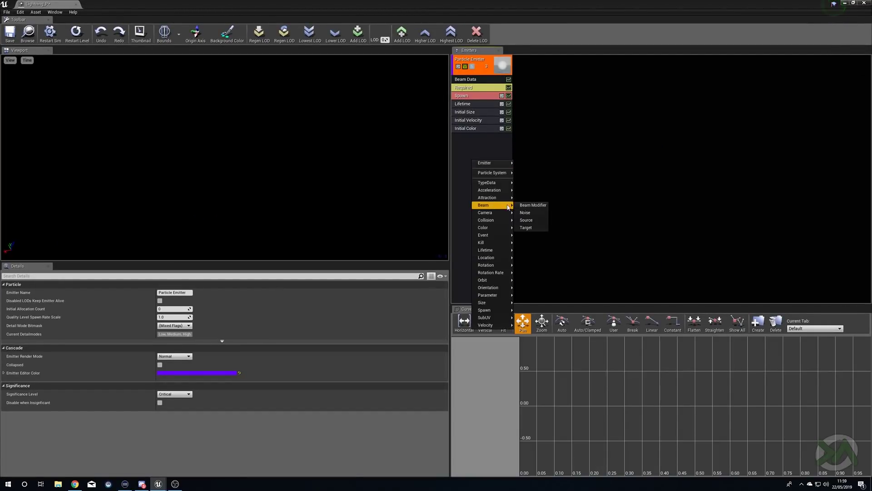
pyautogui.click(526, 220)
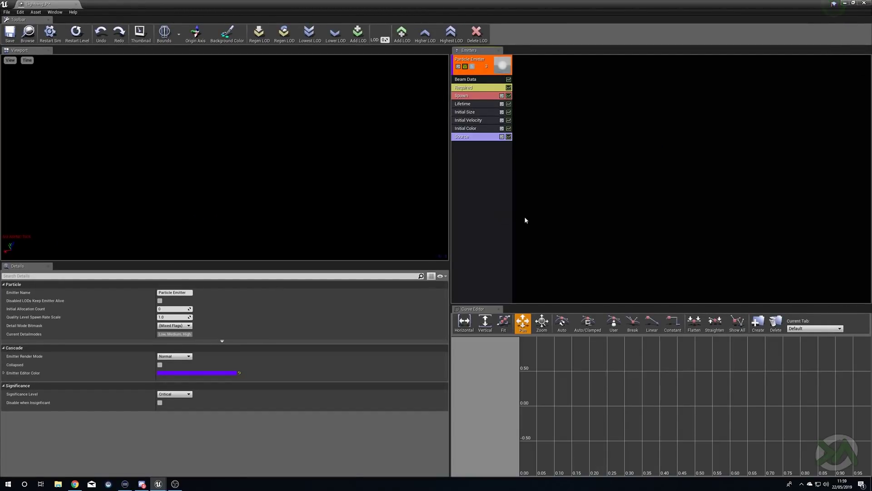
pyautogui.rightClick(476, 162)
pyautogui.moveTo(495, 204)
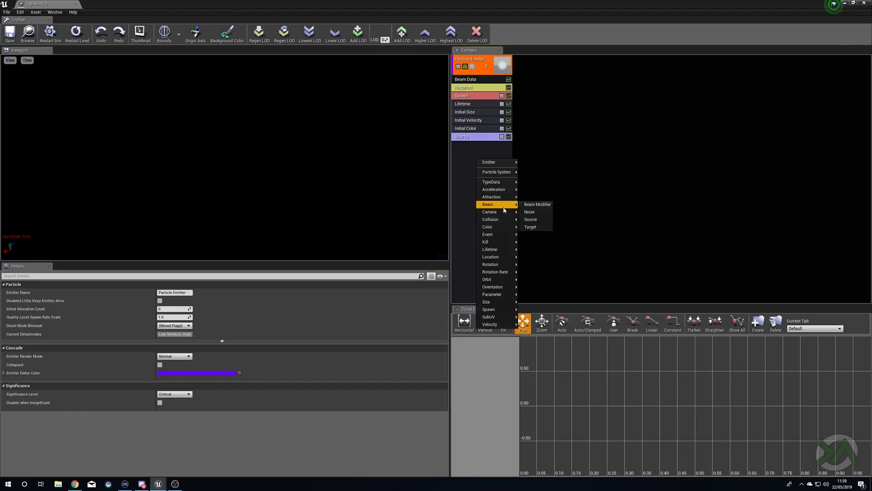
pyautogui.click(544, 228)
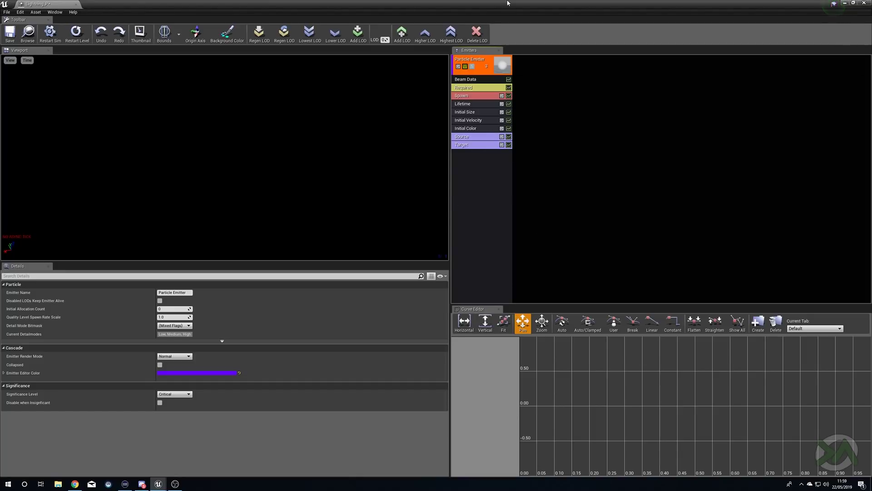
# Shrink the particle editor to examine the beam in the level and inspect the Source module's settings
pyautogui.doubleClick(485, 3)
pyautogui.moveTo(364, 204); pyautogui.dragTo(309, 206, button='right')
pyautogui.click(364, 204)
pyautogui.moveTo(378, 182); pyautogui.dragTo(343, 179, button='right')
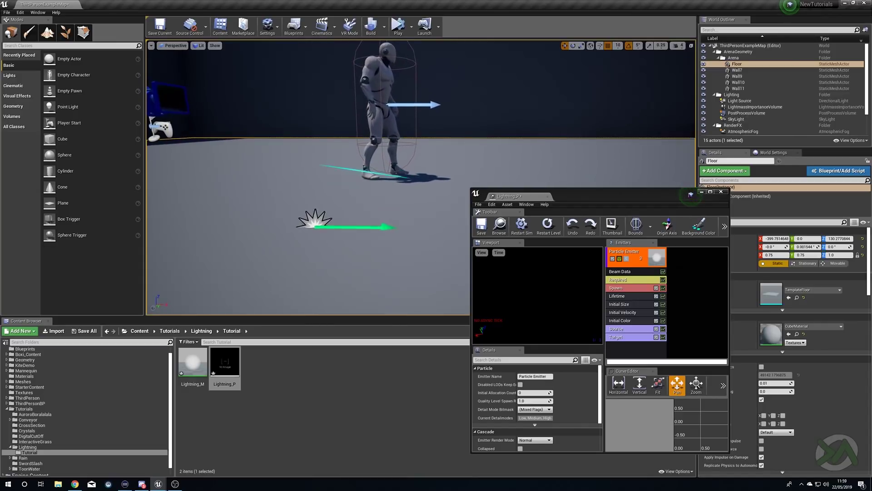
pyautogui.click(629, 329)
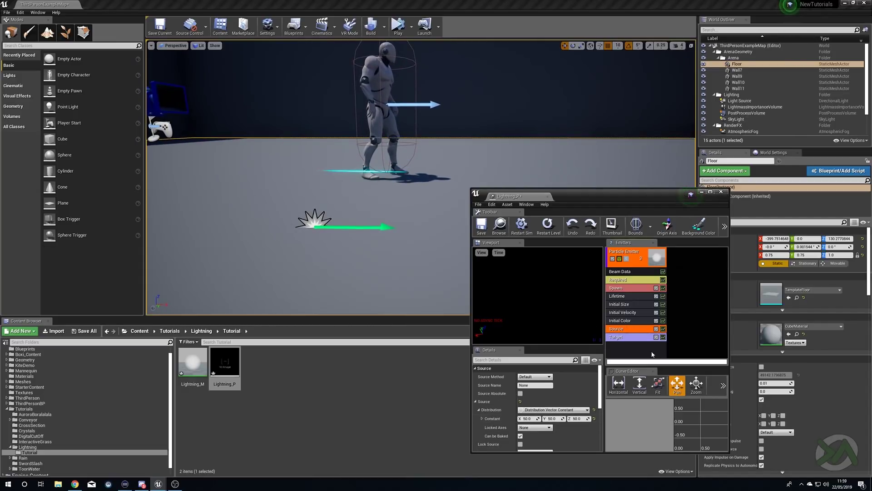
# Try a Z value of 500 for the Target module's constant, check the beam in the level, and restore Z to 50
pyautogui.click(631, 337)
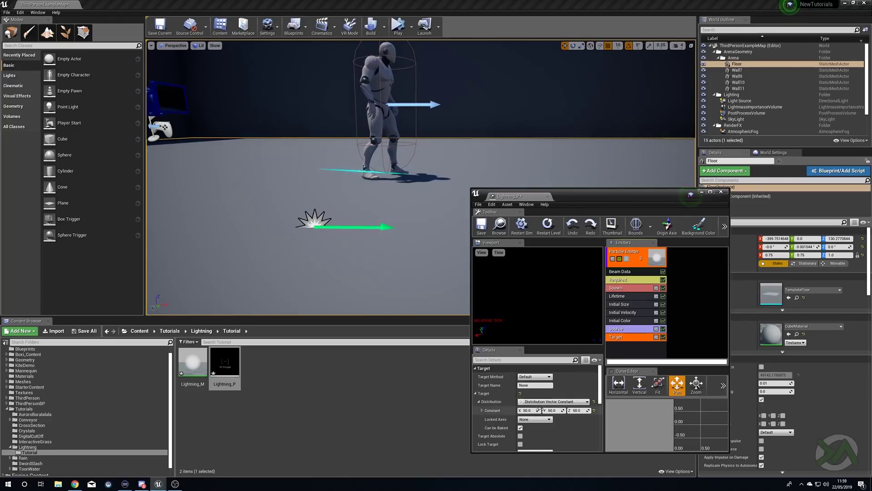
pyautogui.click(576, 411)
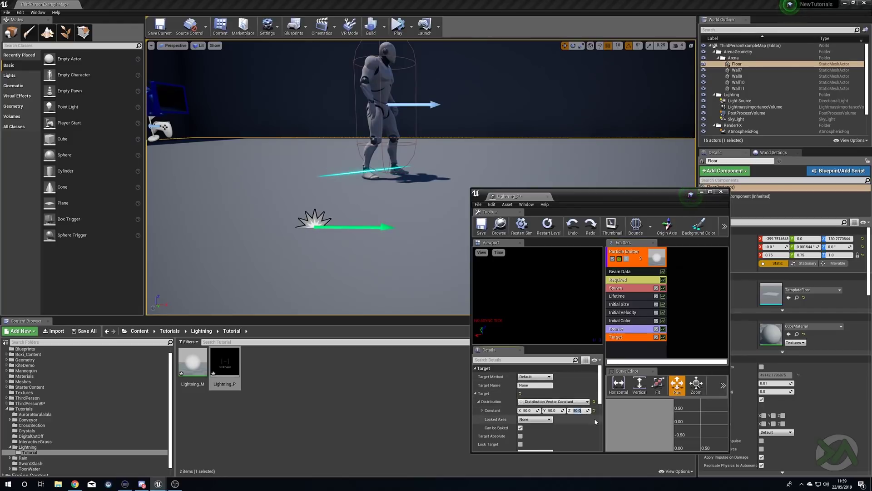
pyautogui.press('Return')
pyautogui.moveTo(445, 171); pyautogui.dragTo(436, 118, button='right')
pyautogui.press('s')
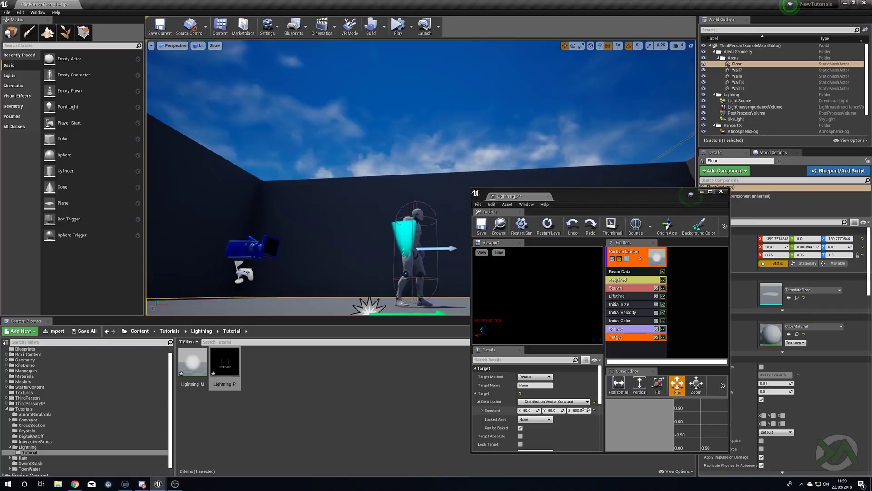
pyautogui.click(586, 409)
pyautogui.write('50')
pyautogui.press('Return')
pyautogui.moveTo(407, 243)
pyautogui.mouseDown(button='right')
pyautogui.moveTo(408, 272)
pyautogui.moveTo(420, 268)
pyautogui.moveTo(407, 243)
pyautogui.mouseUp(button='right')
pyautogui.press('w')
pyautogui.press('s')
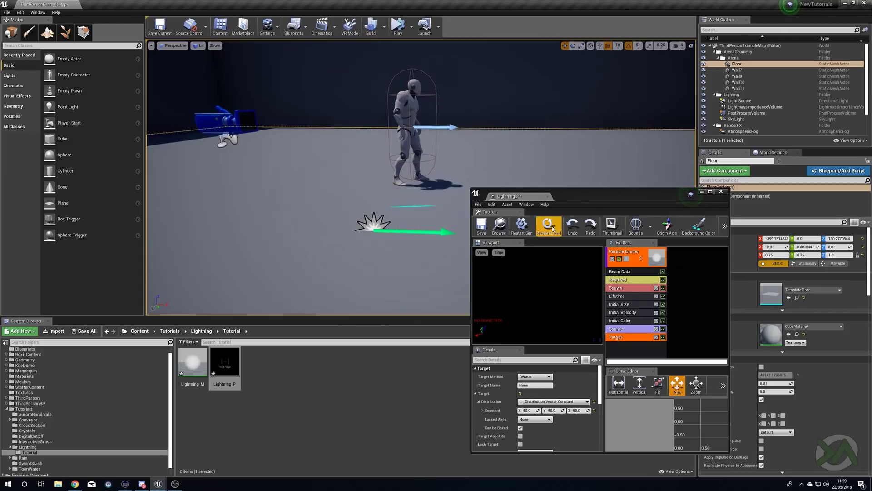
# Enlarge the particle editor and set the Source module's source method to Actor
pyautogui.doubleClick(620, 196)
pyautogui.click(484, 137)
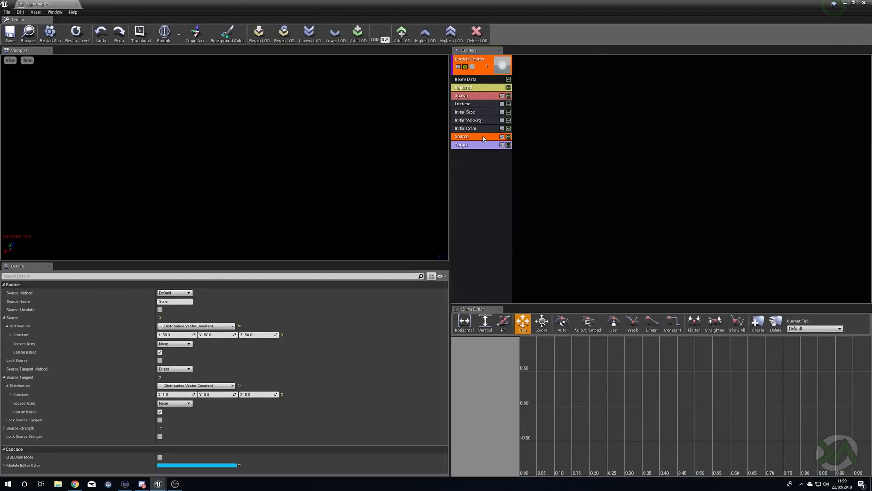
pyautogui.click(189, 293)
pyautogui.click(162, 316)
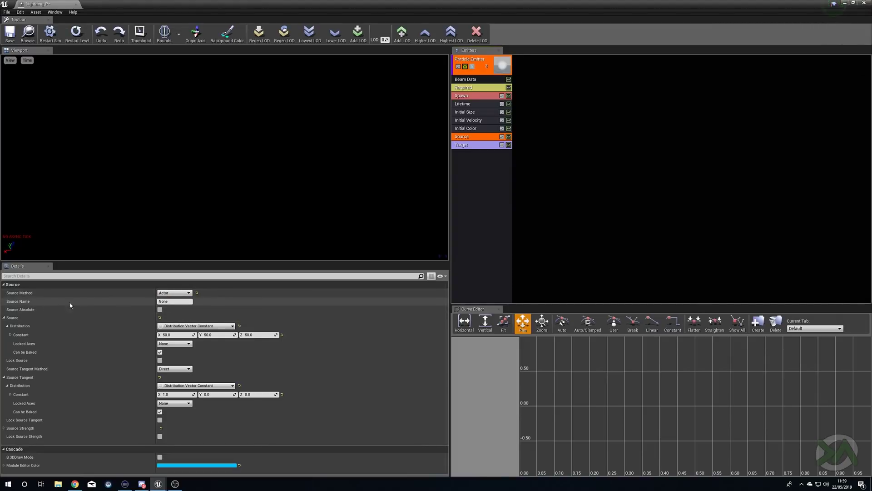